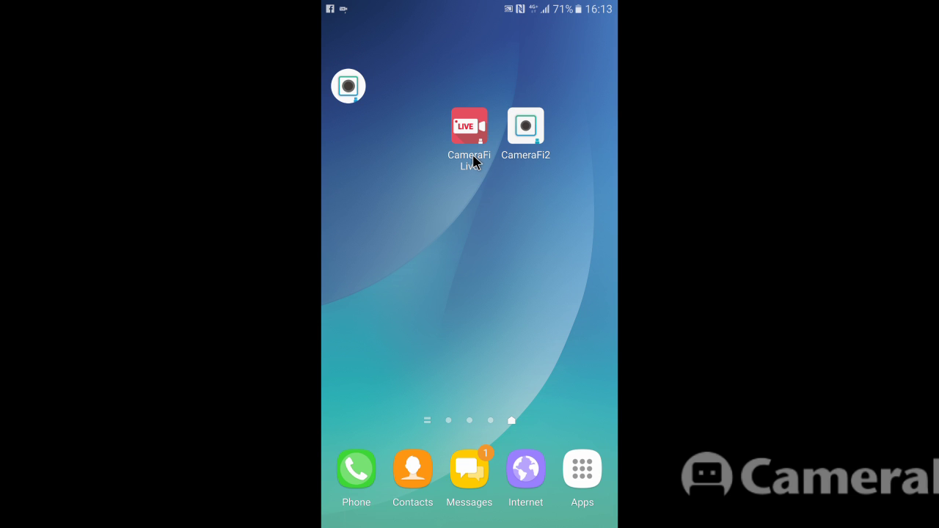
- Launch CameraFi Live from its Android home-screen icon
click(471, 158)
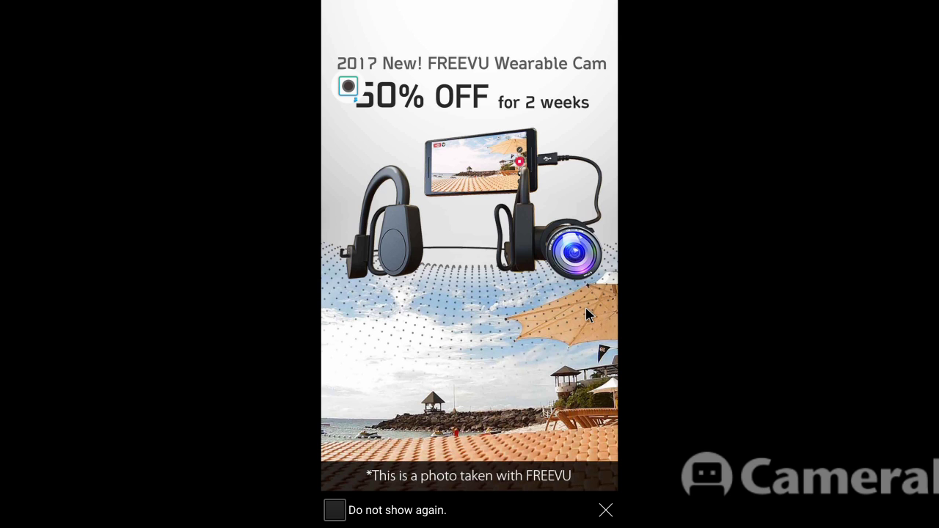
- Dismiss the FREEVU promo ad and start broadcast setup with Facebook as the platform
click(605, 509)
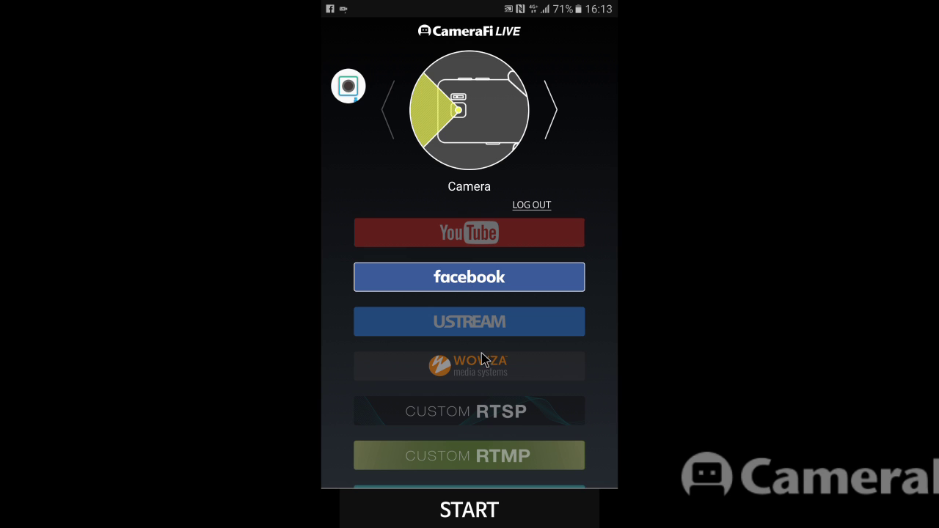
click(470, 511)
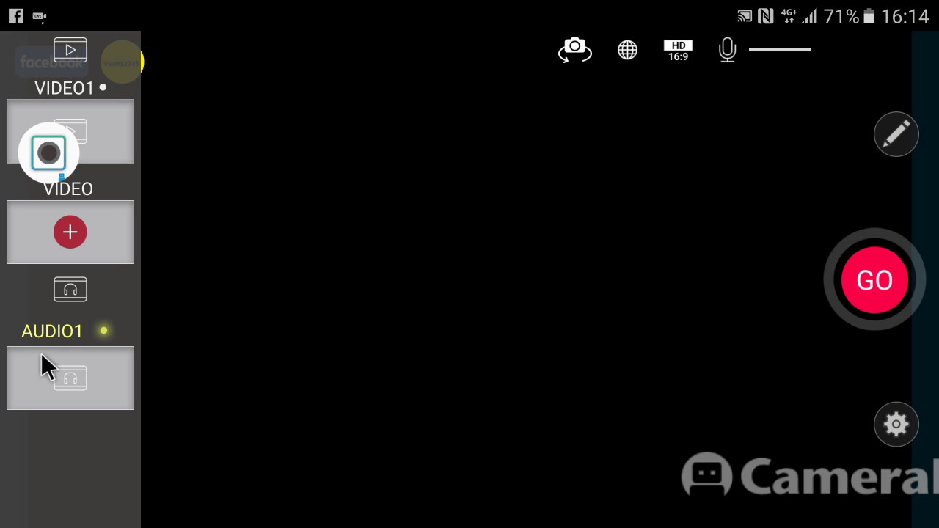
- Add the first 1440x810 .wmv clip as a video-file source, VIDEO3
click(70, 231)
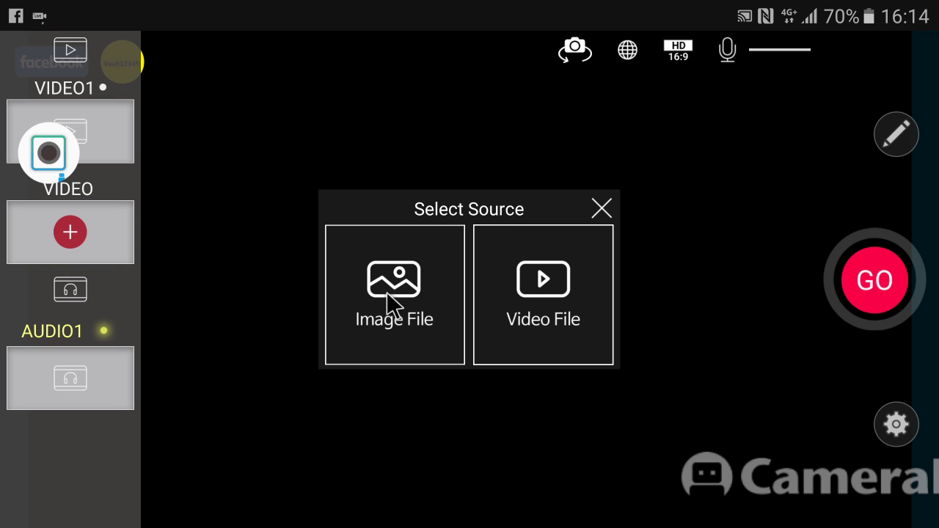
click(537, 281)
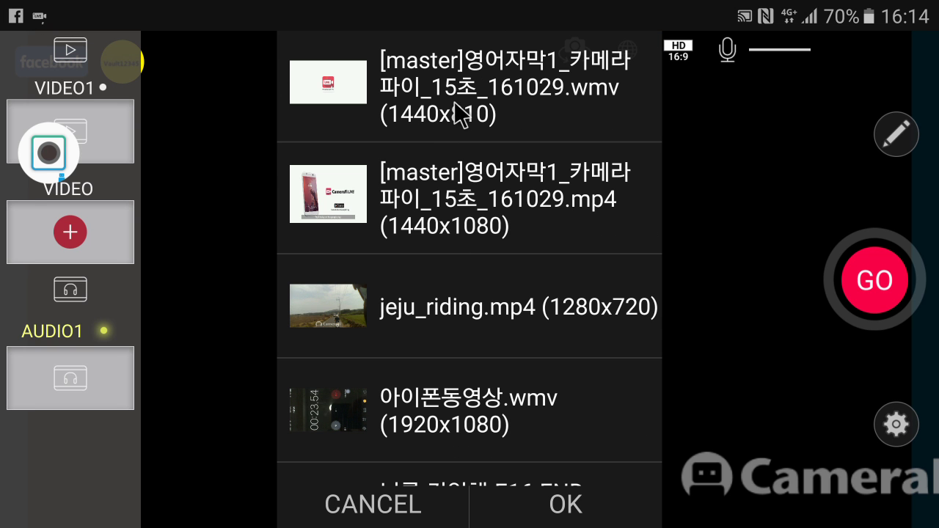
click(501, 86)
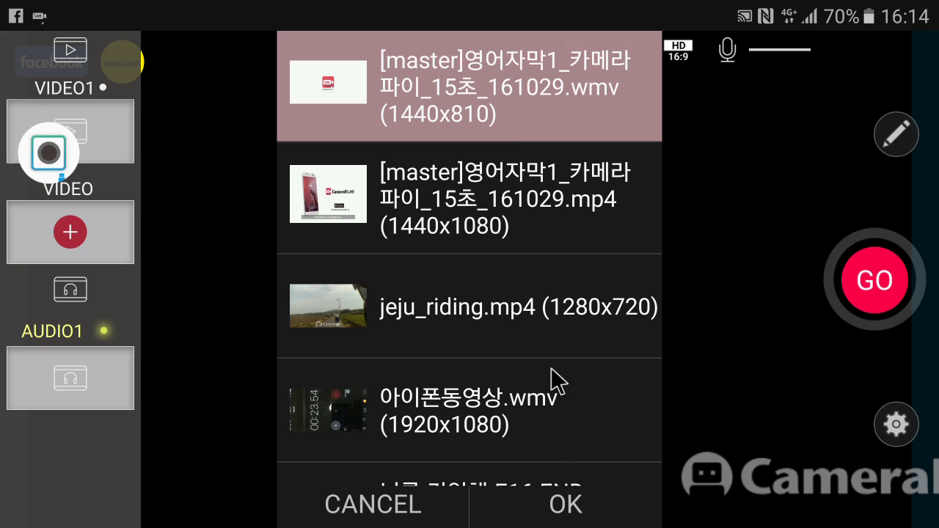
click(566, 505)
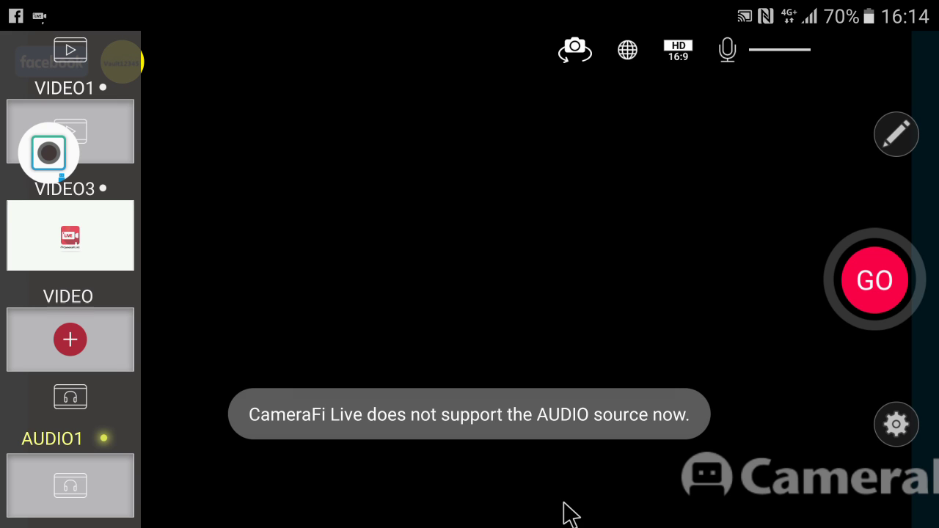
- Switch VIDEO3 on so its CameraFi LIVE promo clip plays in the preview
click(66, 233)
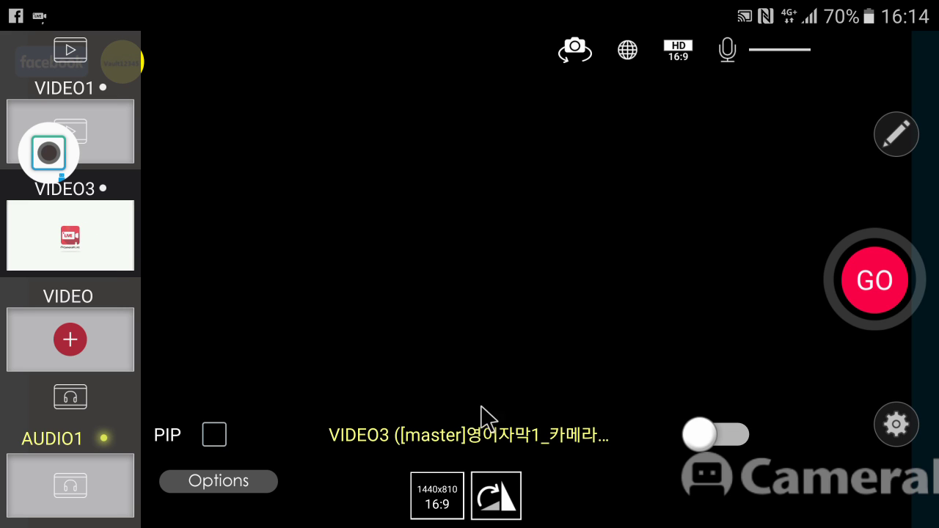
click(702, 436)
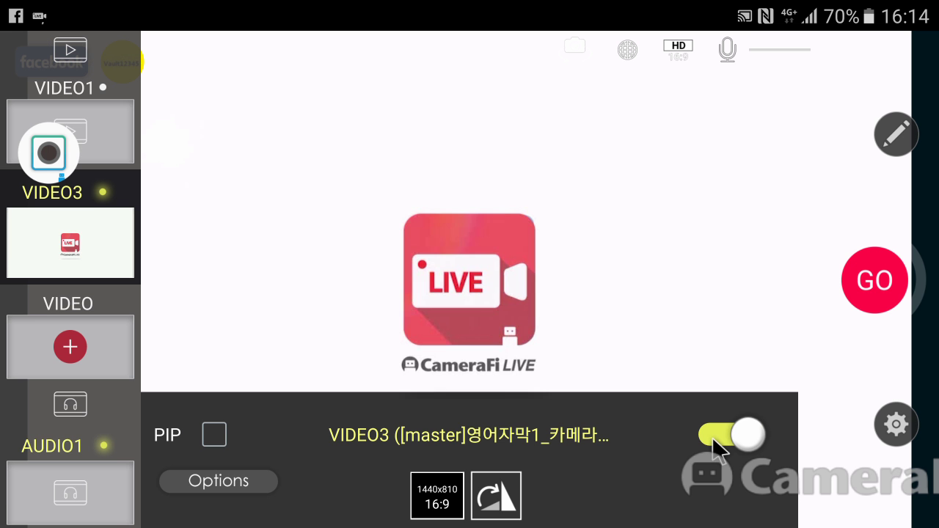
click(592, 318)
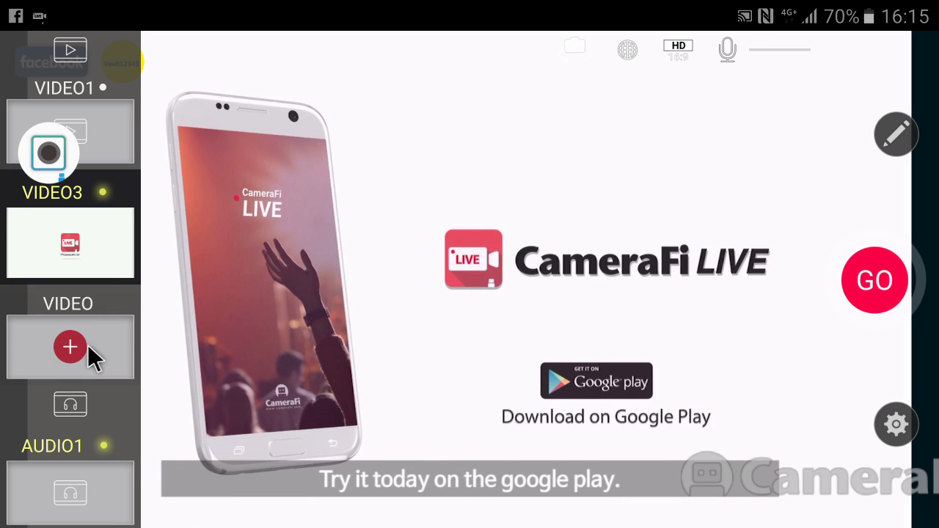
click(88, 353)
- Add angel wing necklace.jpg as a new image source, VIDEO4
click(391, 297)
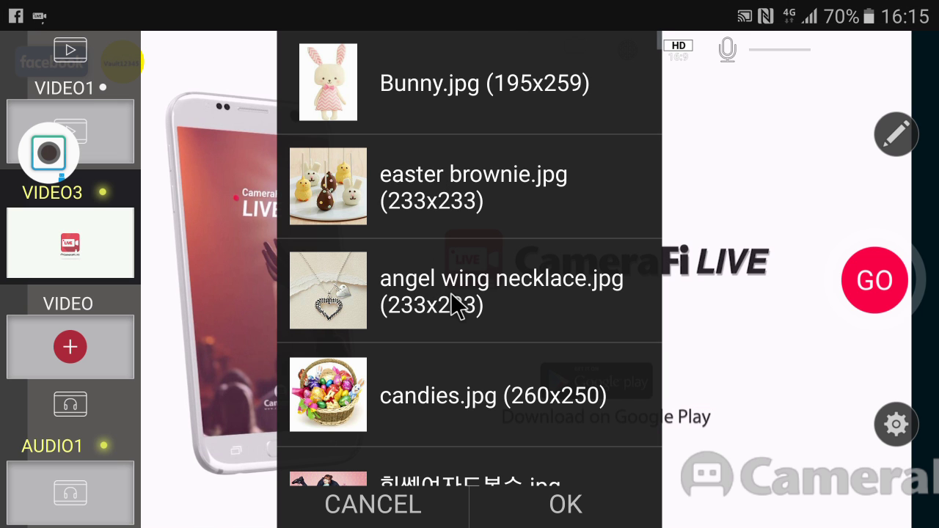
scroll(450, 295, down, 2)
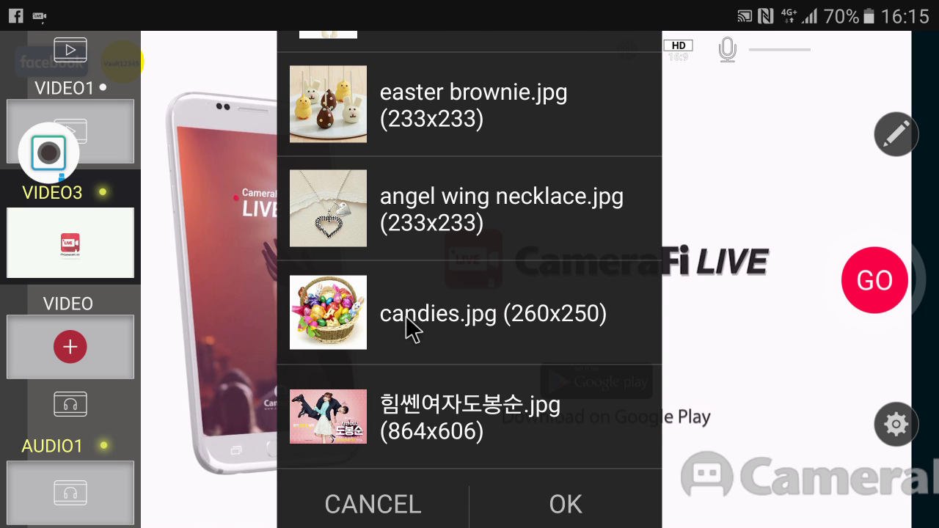
scroll(410, 330, down, 2)
scroll(434, 330, up, 3)
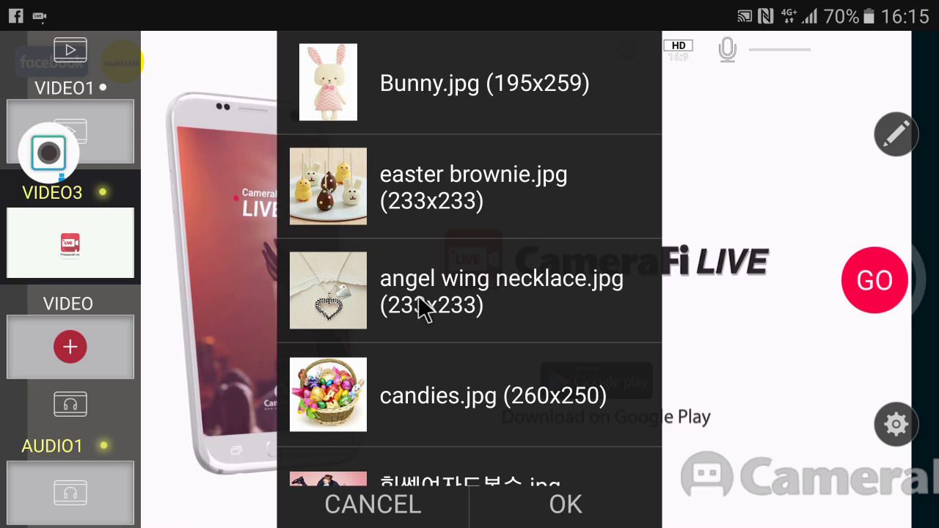
click(427, 308)
click(570, 508)
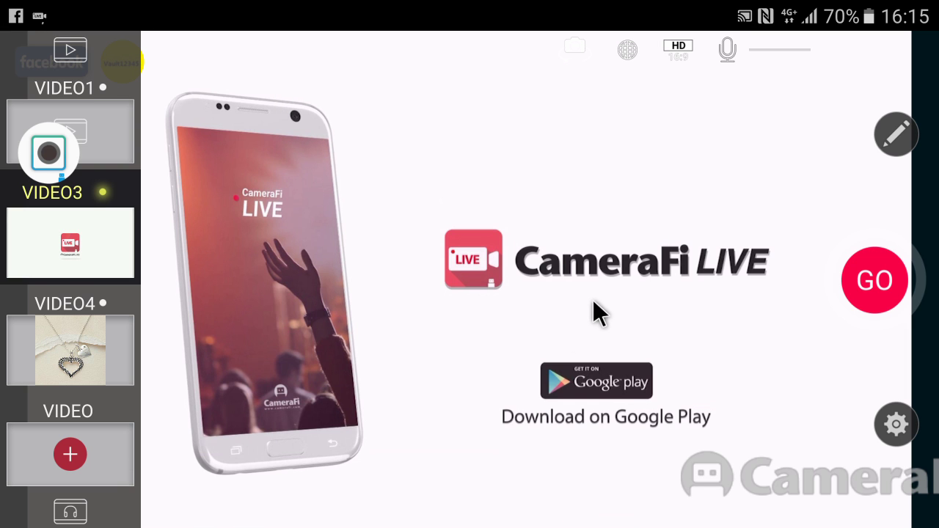
- Enable VIDEO4 as a picture-in-picture inset placed near the top-right of the preview
click(73, 352)
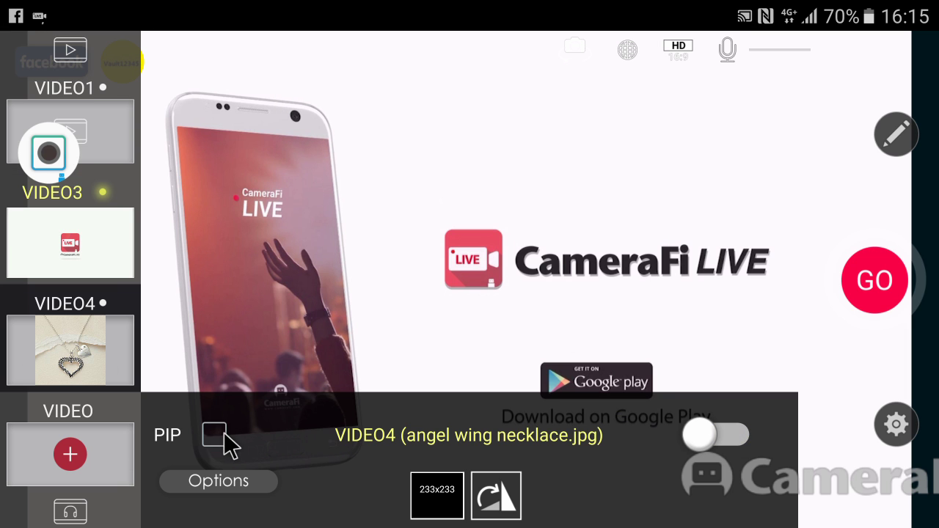
click(224, 440)
mouse_move(843, 491)
mouse_down()
mouse_move(718, 419)
mouse_move(478, 215)
mouse_move(413, 145)
mouse_move(474, 164)
mouse_move(472, 189)
mouse_move(648, 201)
mouse_move(841, 160)
mouse_up()
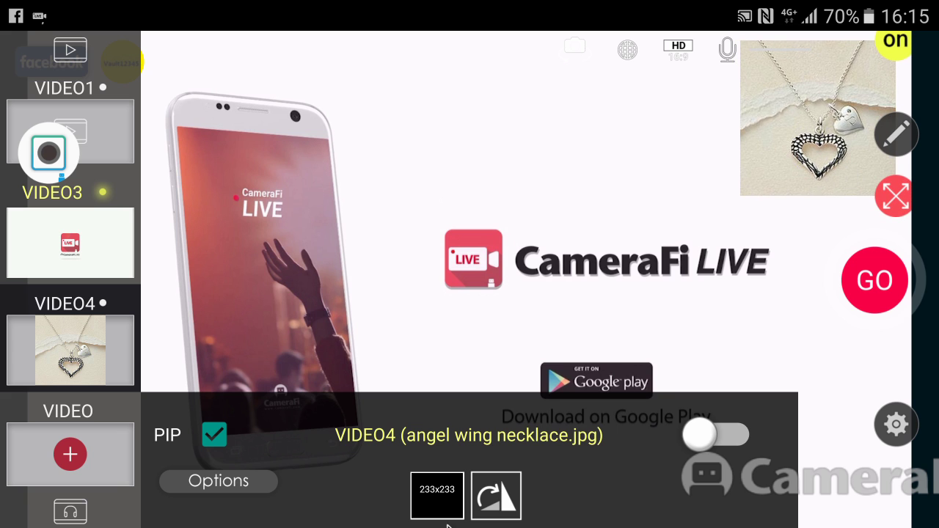
click(712, 437)
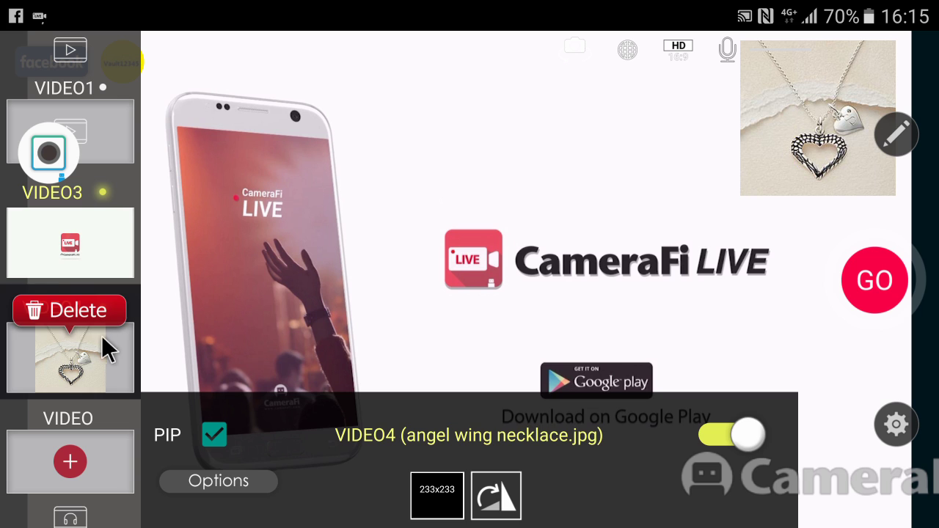
- Delete the necklace image source so its inset disappears from the preview
drag(113, 348, 97, 319)
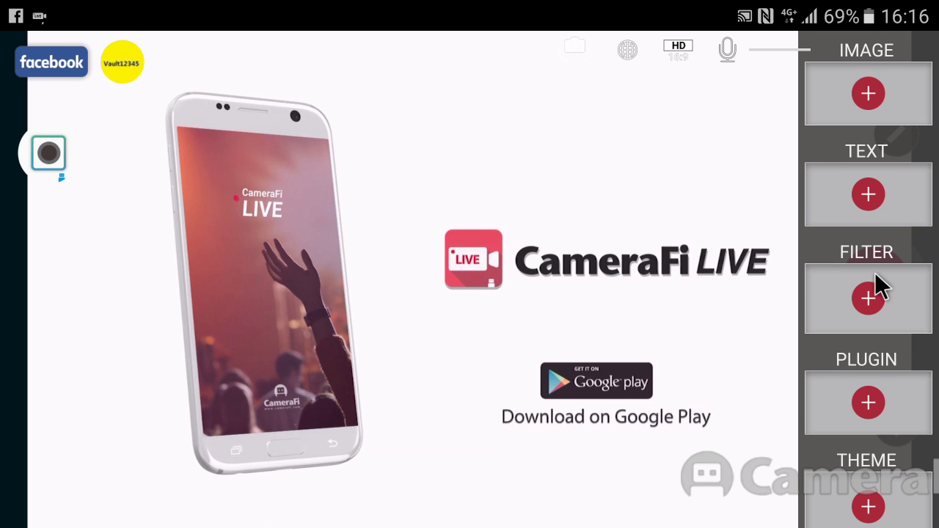
scroll(879, 283, down, 1)
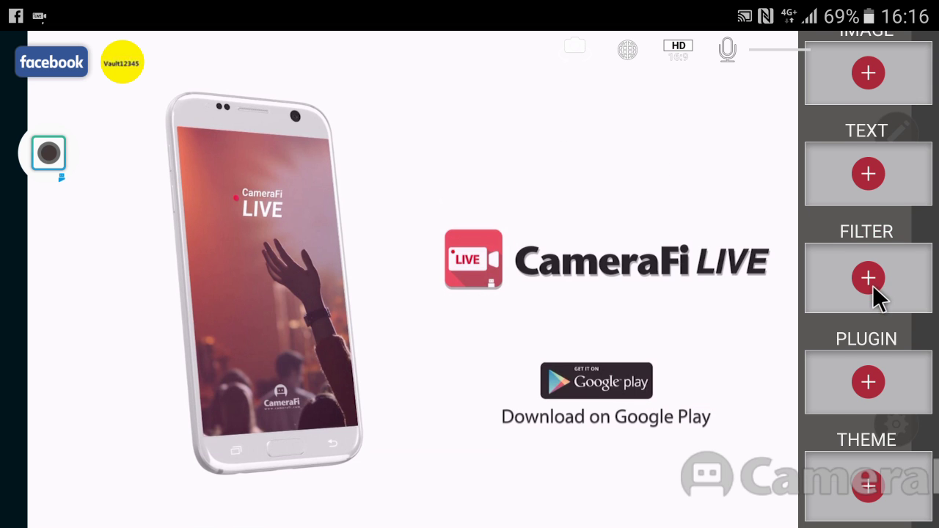
- Edit the Poll theme to two choices with the picture shape set to None
click(870, 492)
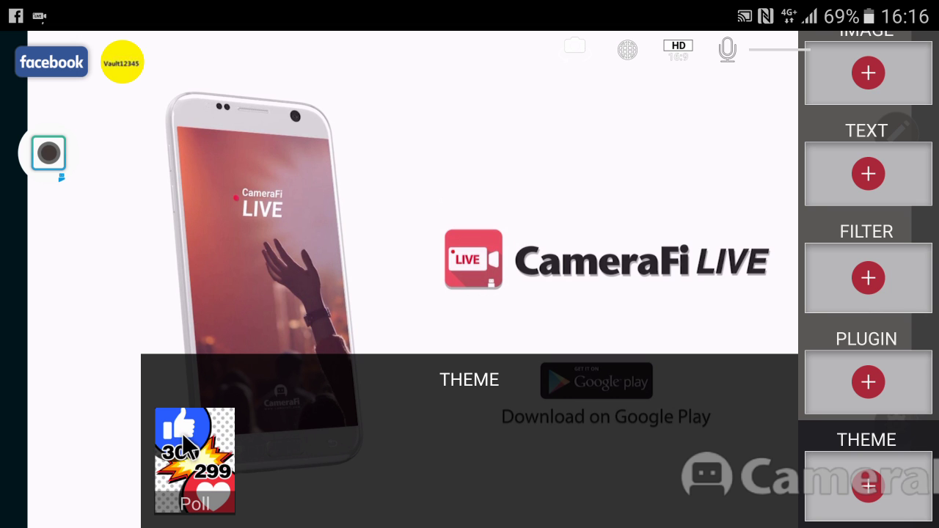
click(193, 438)
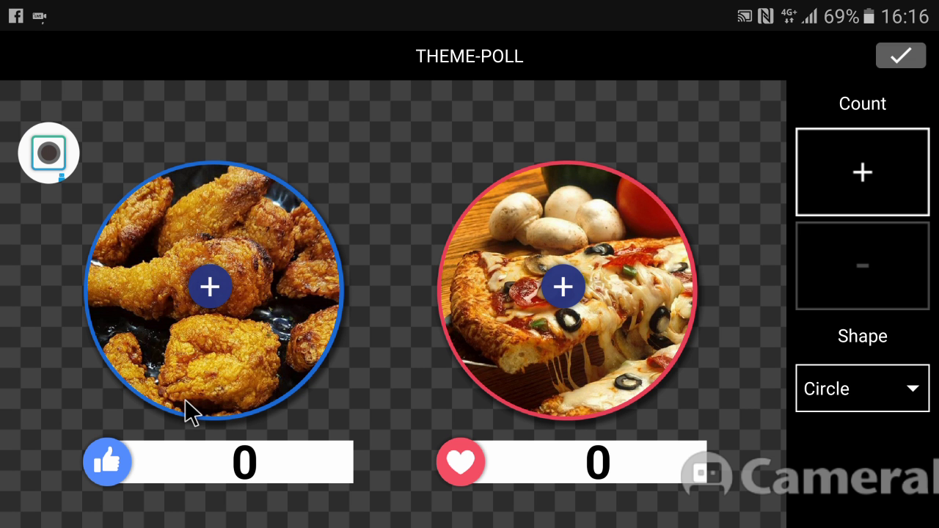
click(867, 177)
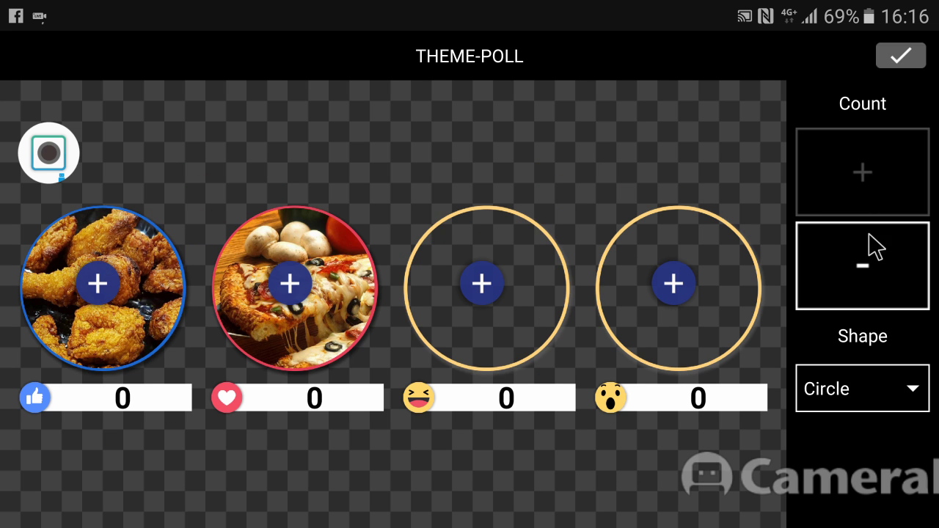
click(870, 253)
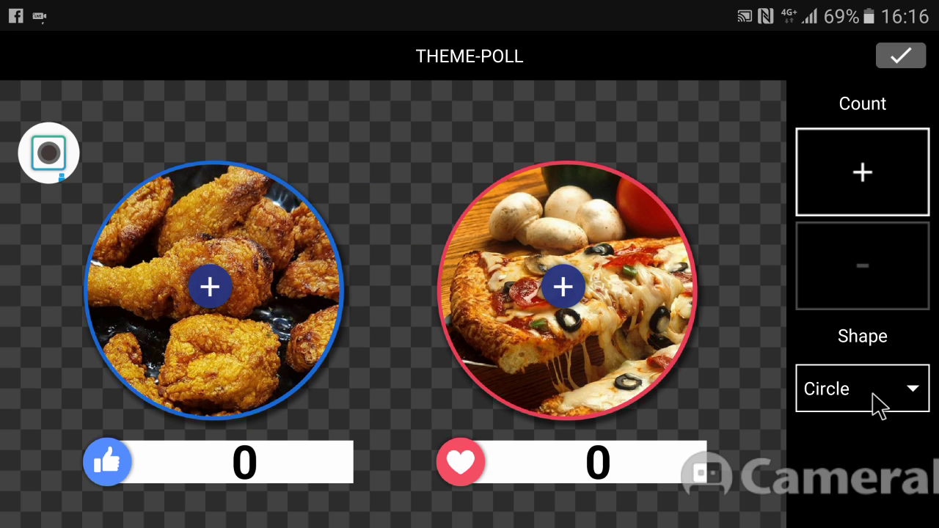
click(877, 400)
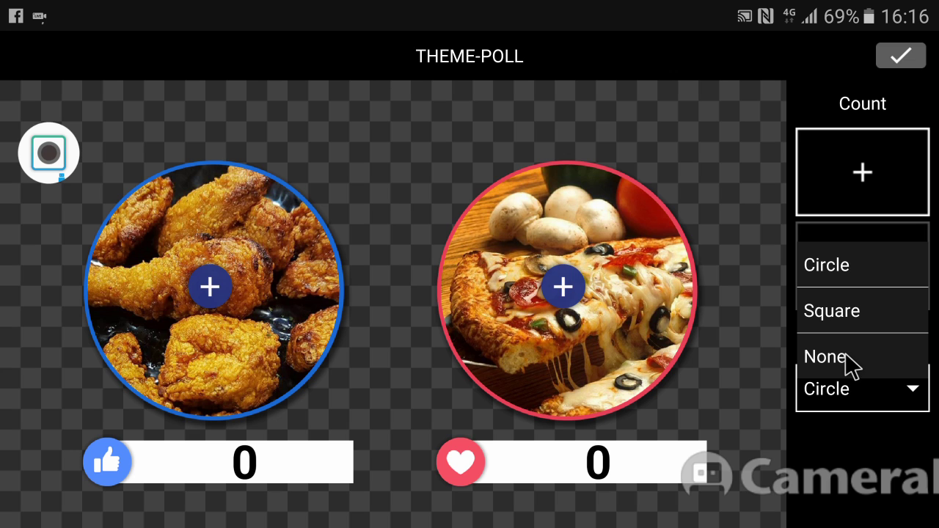
click(850, 359)
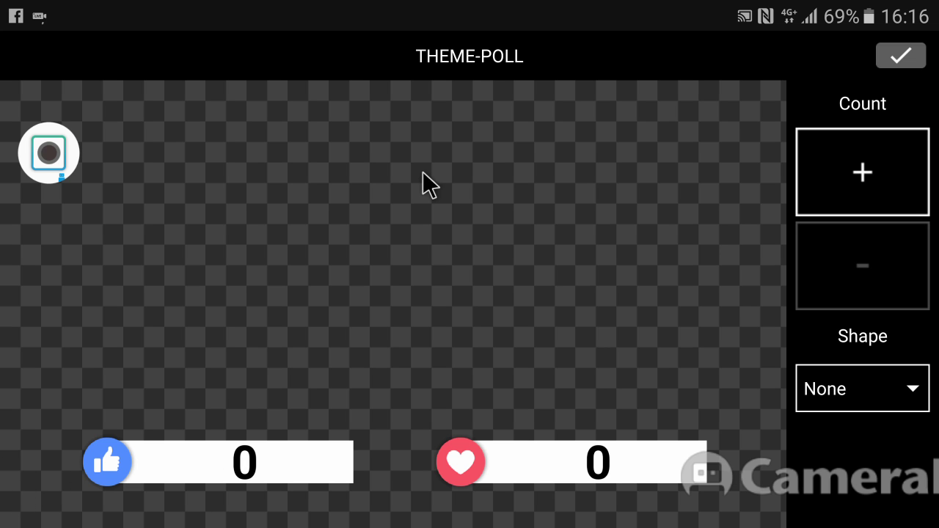
- Apply the poll theme and add an enlarged Bunny.jpg overlay on the right
click(902, 57)
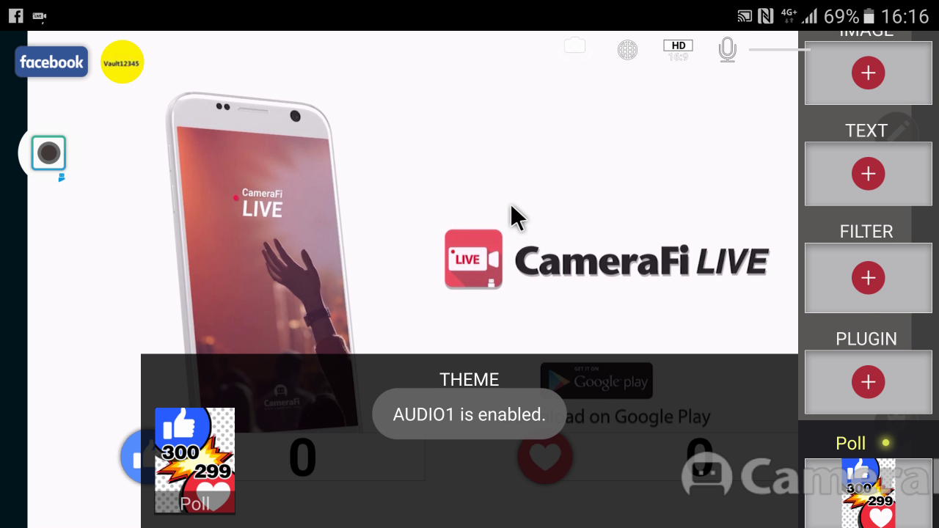
click(513, 227)
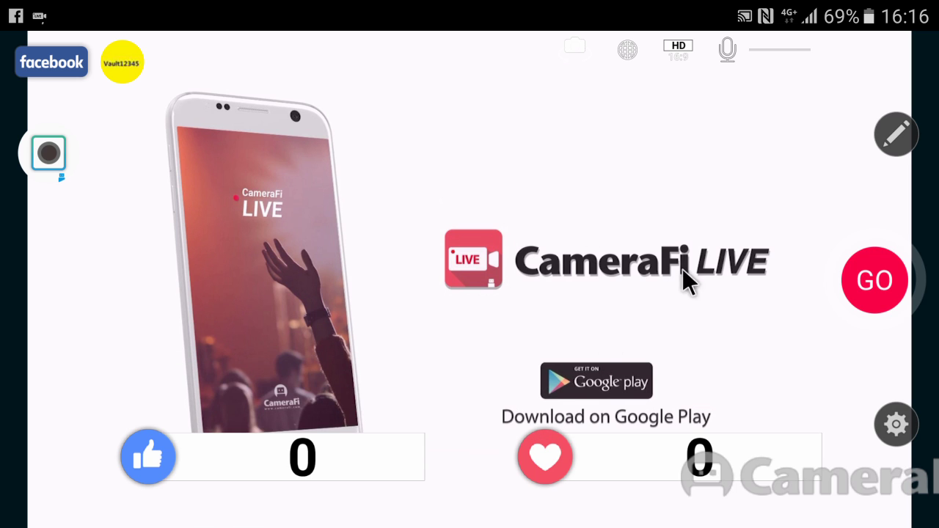
click(718, 190)
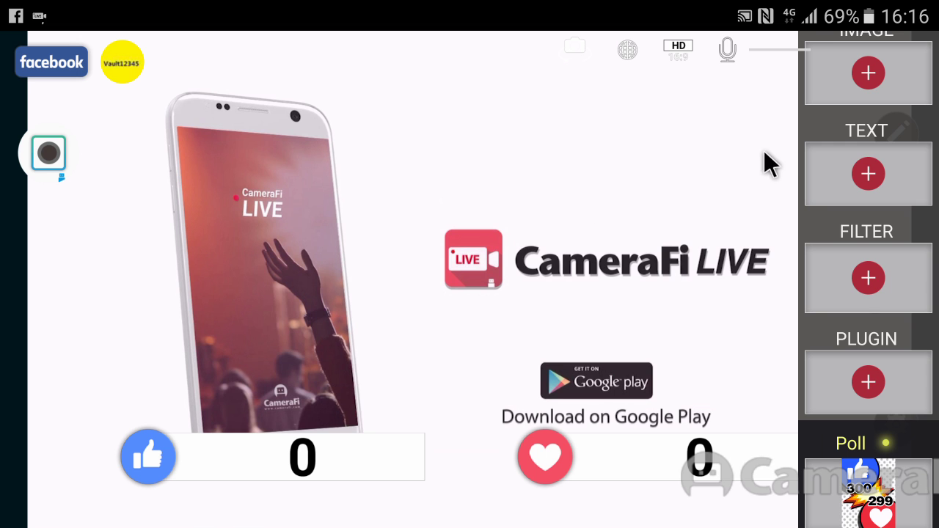
click(836, 87)
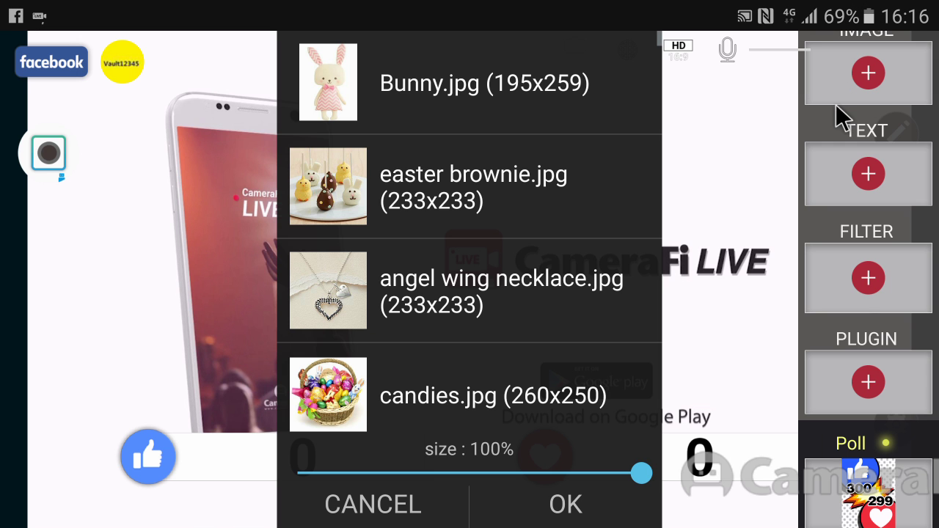
click(430, 73)
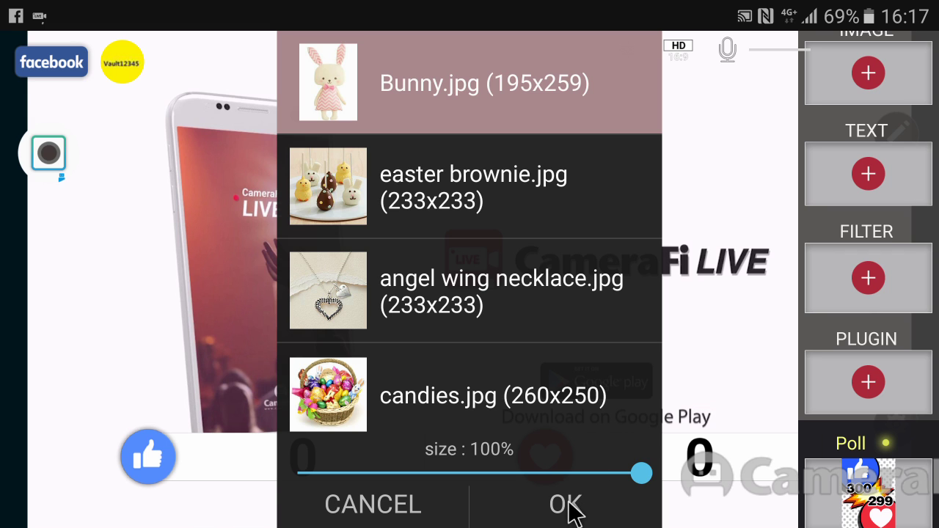
click(565, 505)
mouse_move(478, 354)
mouse_down()
mouse_move(363, 334)
mouse_move(269, 339)
mouse_move(343, 352)
mouse_move(581, 347)
mouse_move(592, 311)
mouse_up()
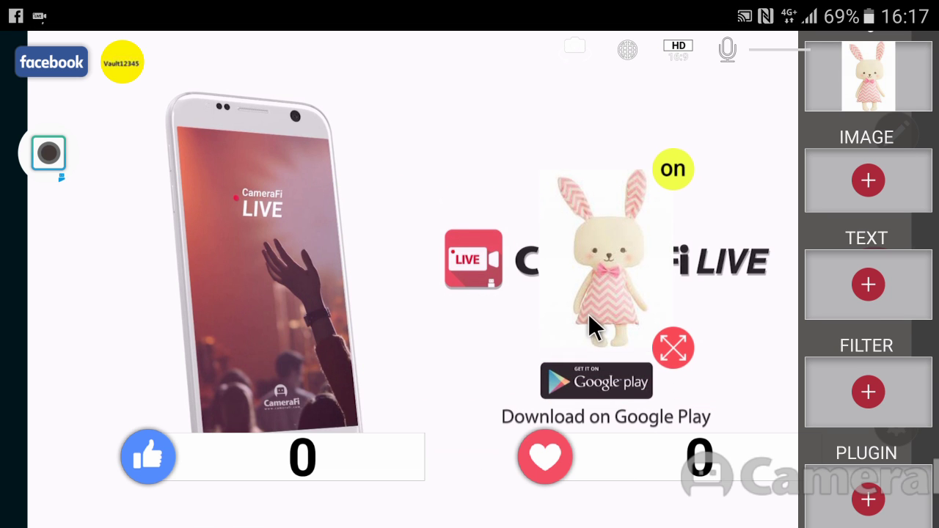
mouse_move(675, 344)
mouse_down()
mouse_move(730, 396)
mouse_move(722, 403)
mouse_up()
drag(654, 349, 720, 376)
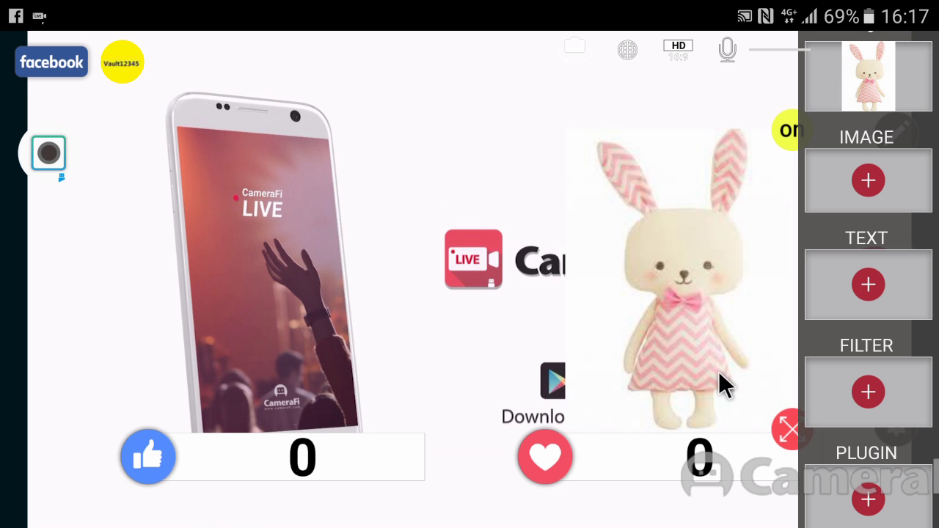
click(779, 130)
- Add candies.jpg as an enlarged image overlay on the left of the preview
click(873, 191)
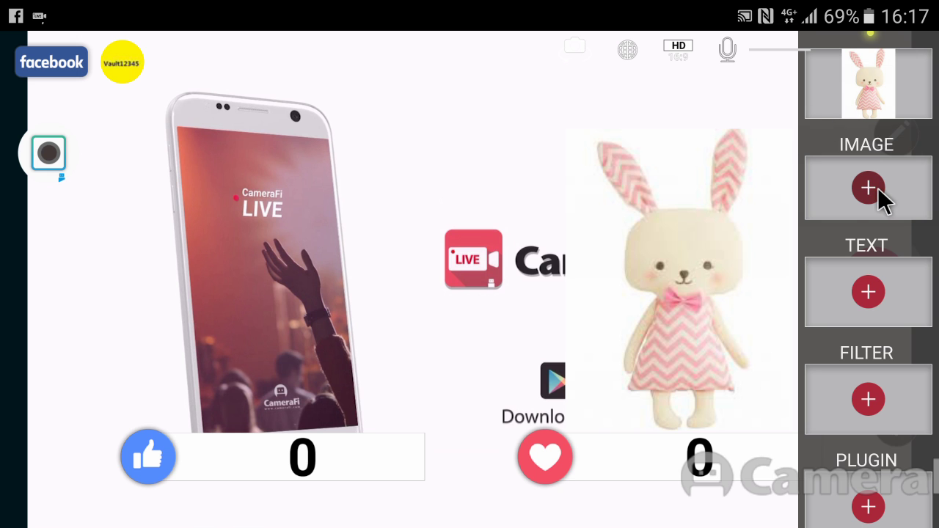
click(454, 383)
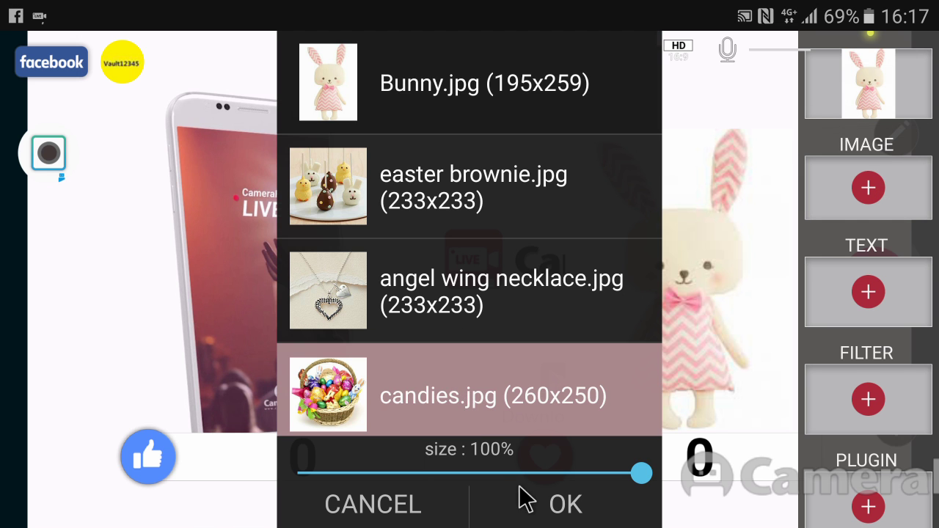
click(527, 499)
drag(482, 324, 269, 292)
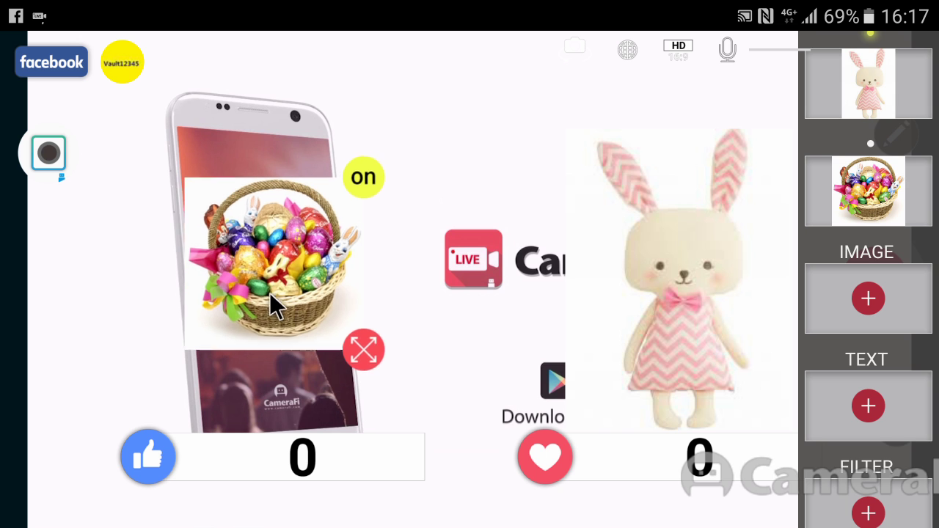
drag(364, 351, 391, 386)
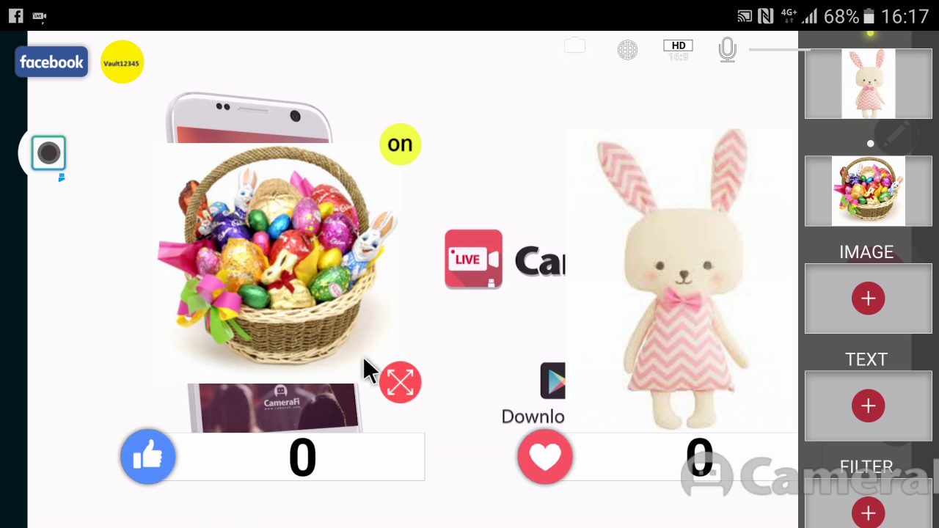
mouse_move(363, 357)
mouse_down()
mouse_move(390, 399)
mouse_move(378, 398)
mouse_up()
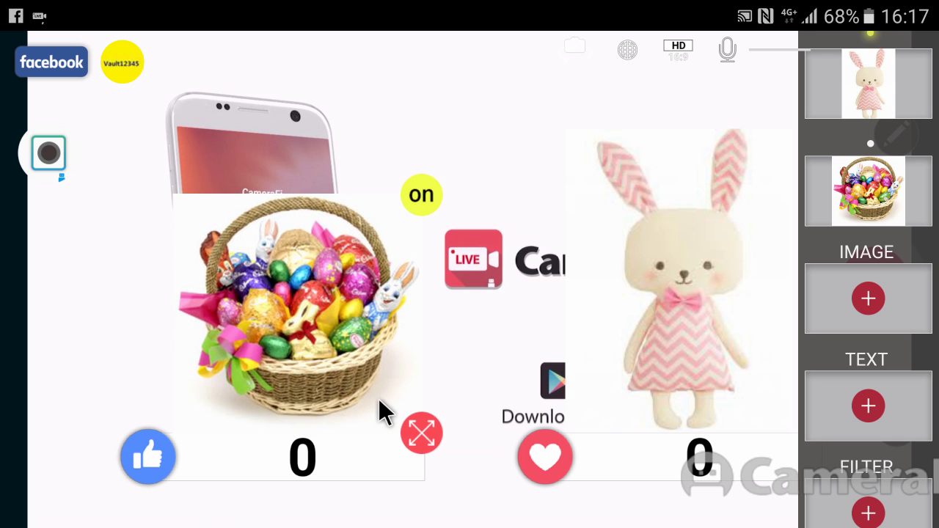
click(419, 197)
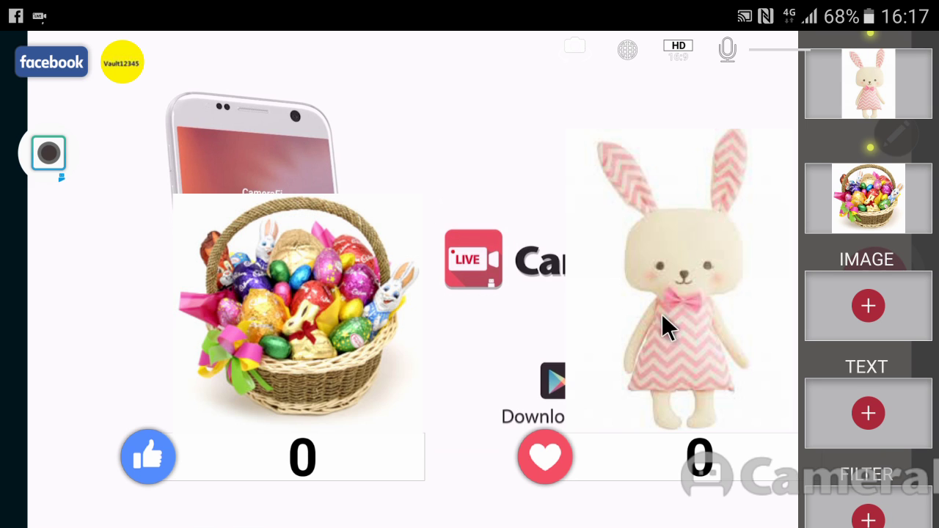
click(113, 267)
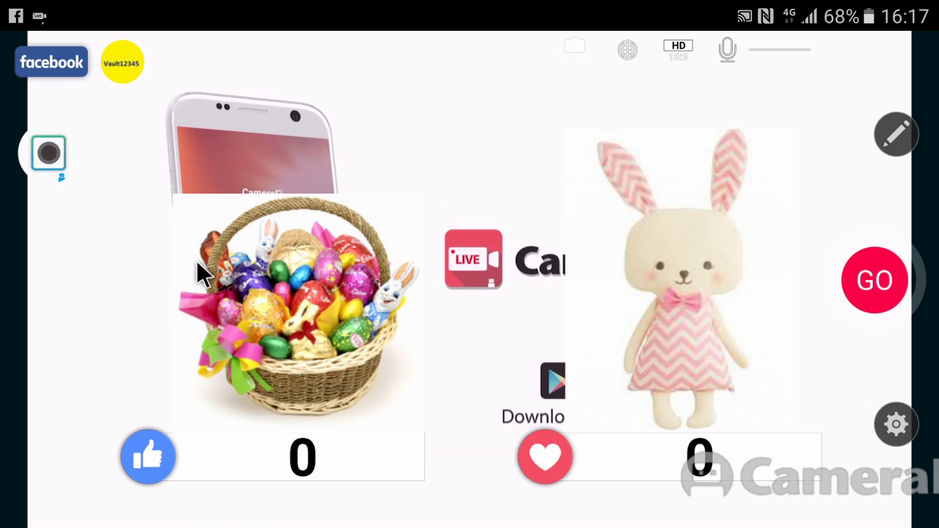
click(100, 266)
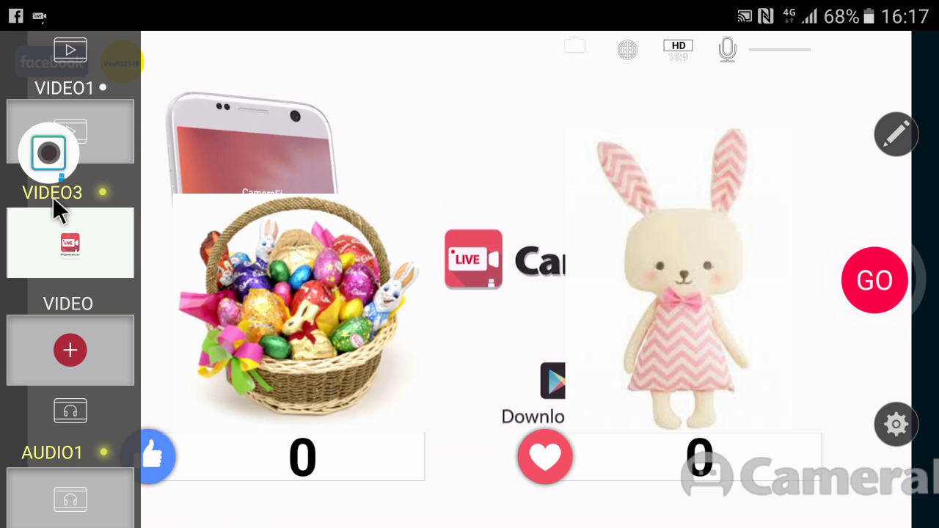
click(71, 242)
click(744, 439)
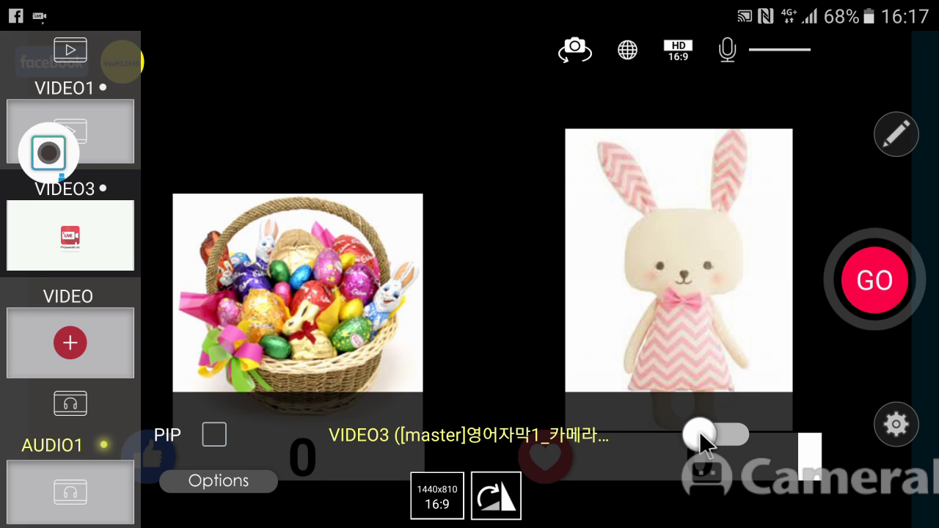
click(701, 441)
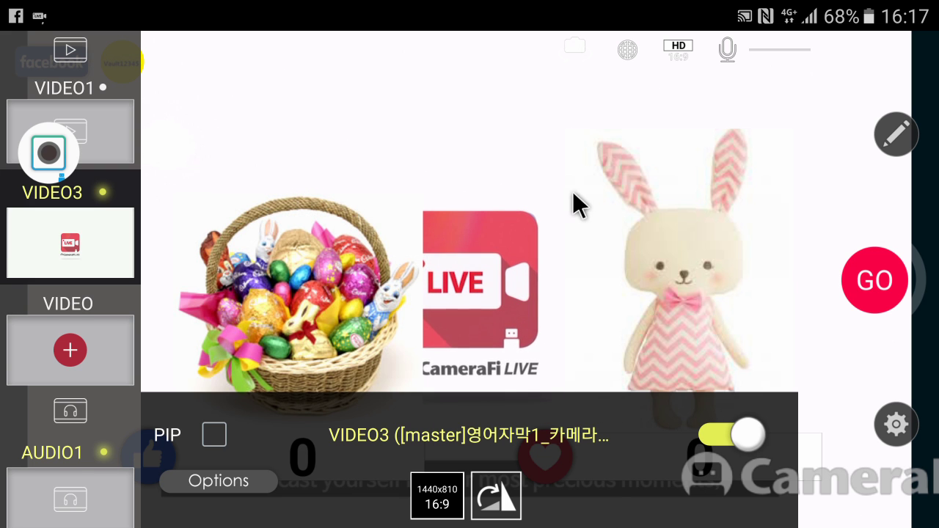
click(853, 487)
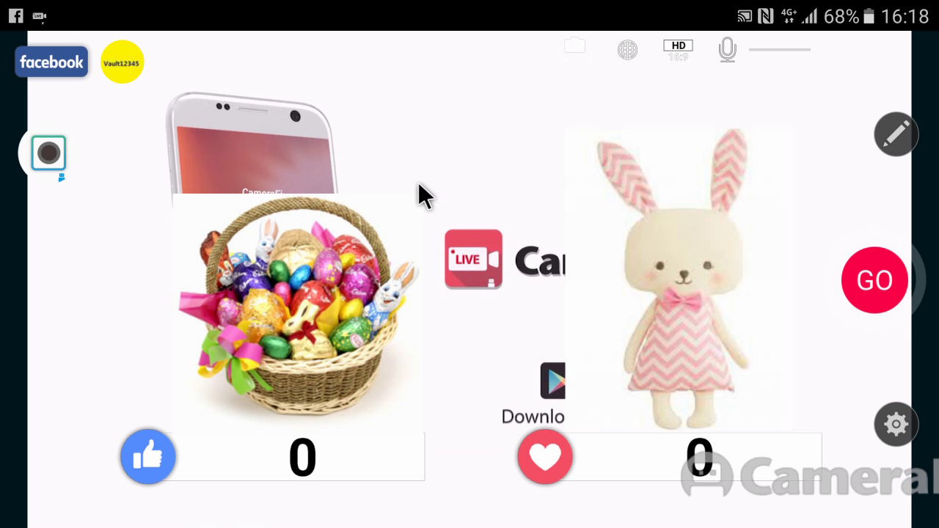
click(843, 275)
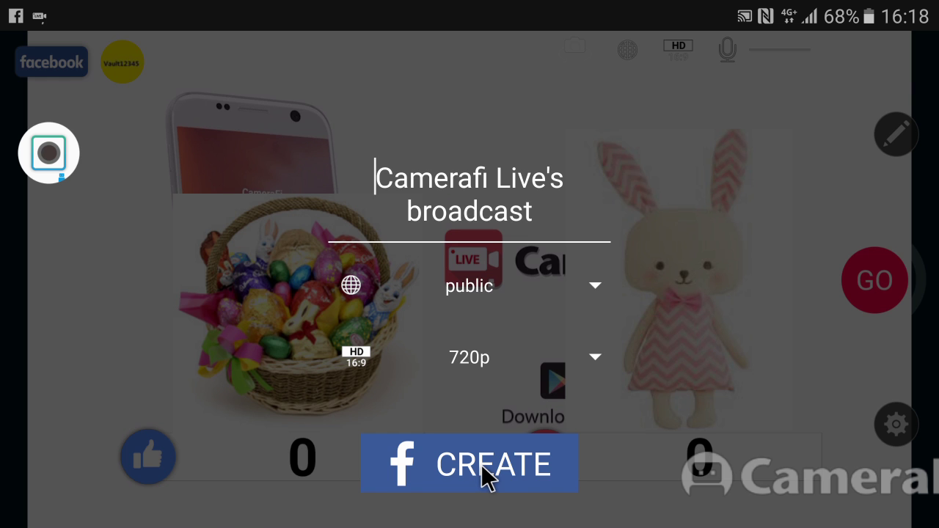
- Create the public 720p Facebook broadcast titled 'Camerafi Live's broadcast'
click(482, 467)
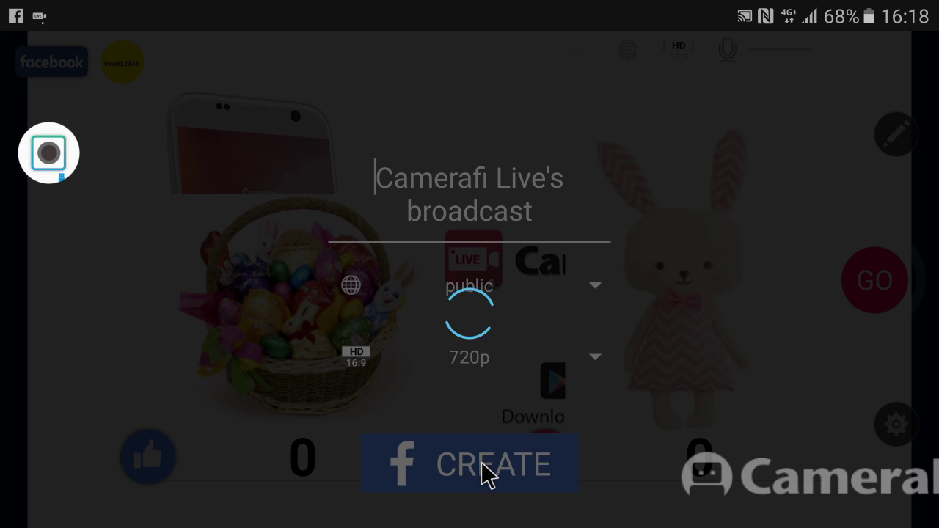